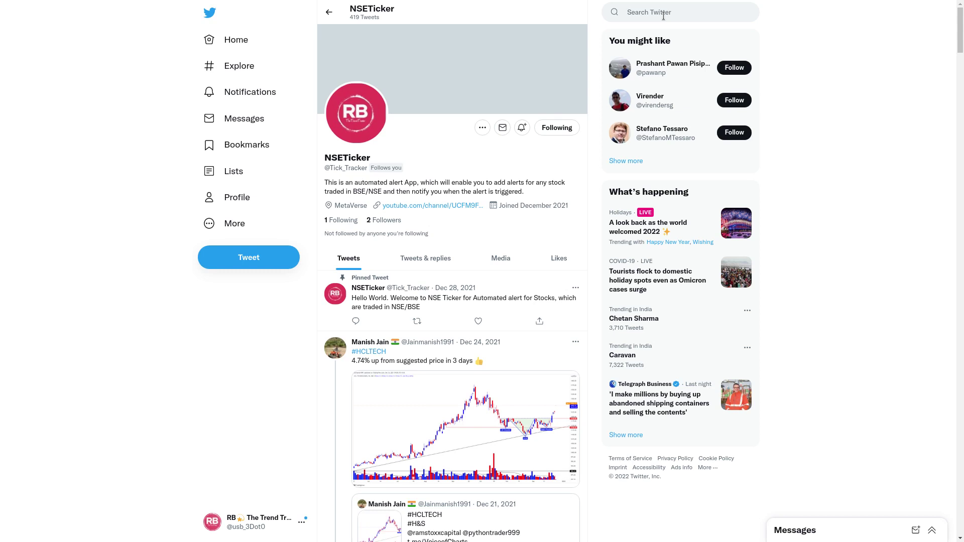
- Rerun the recent #techm search from the Search Twitter box
left_click(663, 17)
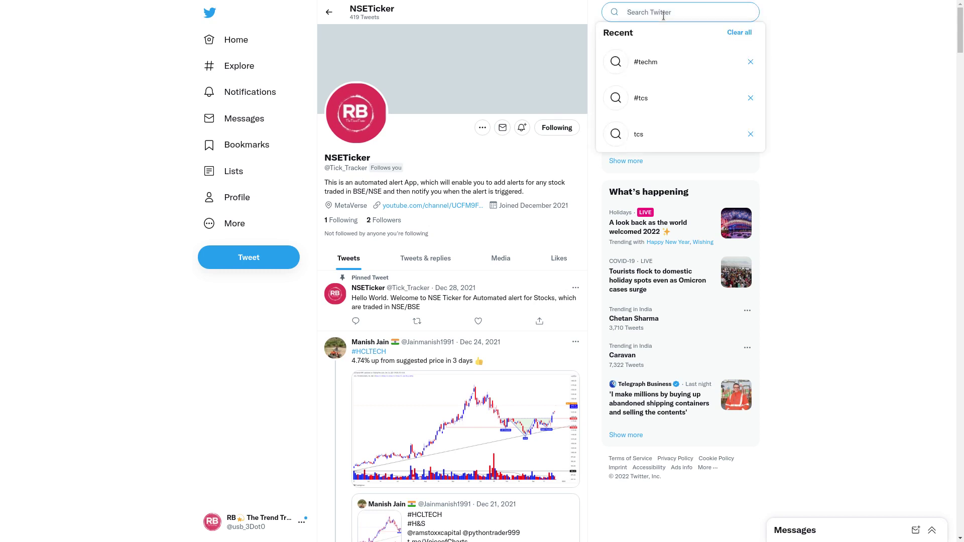
left_click(664, 61)
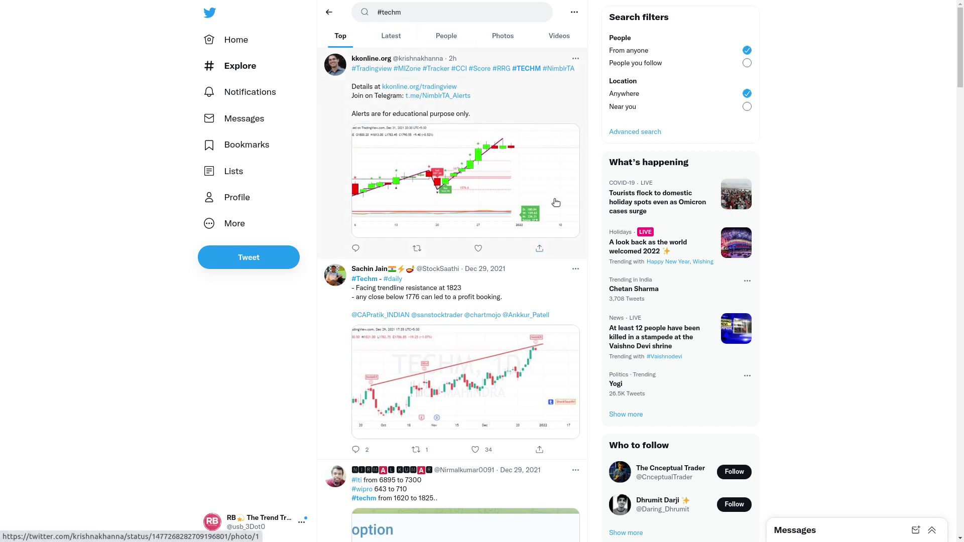
scroll(555, 202, "down", 5)
scroll(555, 202, "down", 1)
scroll(555, 203, "down", 2)
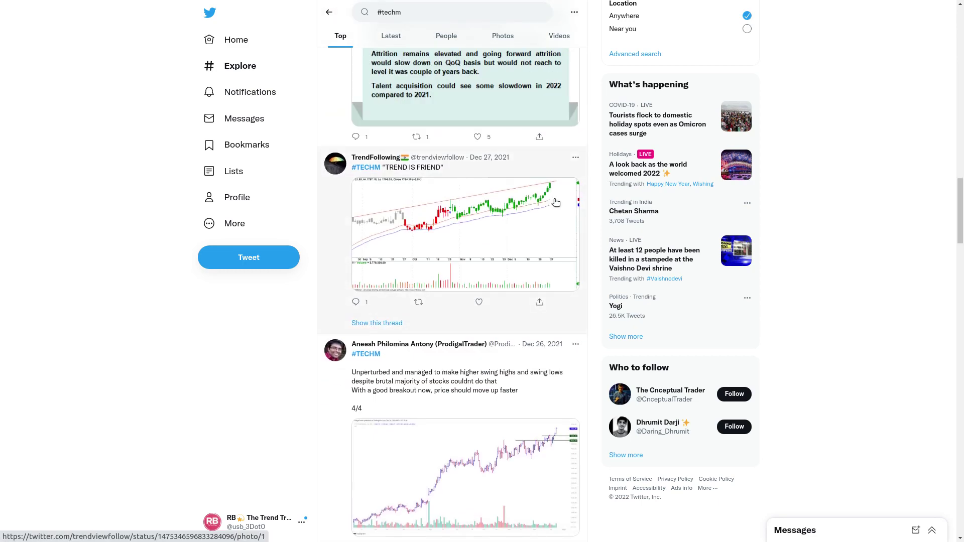
scroll(555, 203, "down", 5)
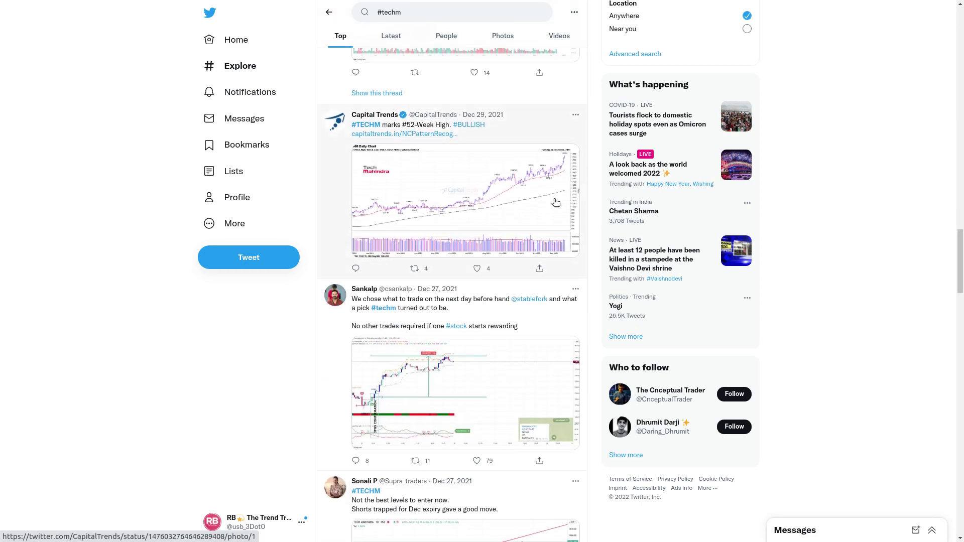
scroll(555, 203, "down", 3)
scroll(555, 203, "down", 3)
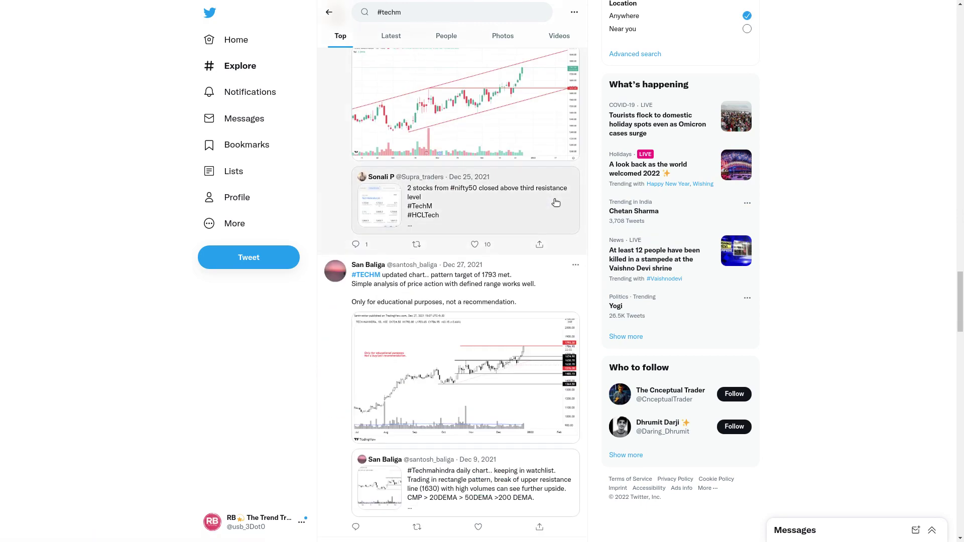
scroll(555, 203, "down", 5)
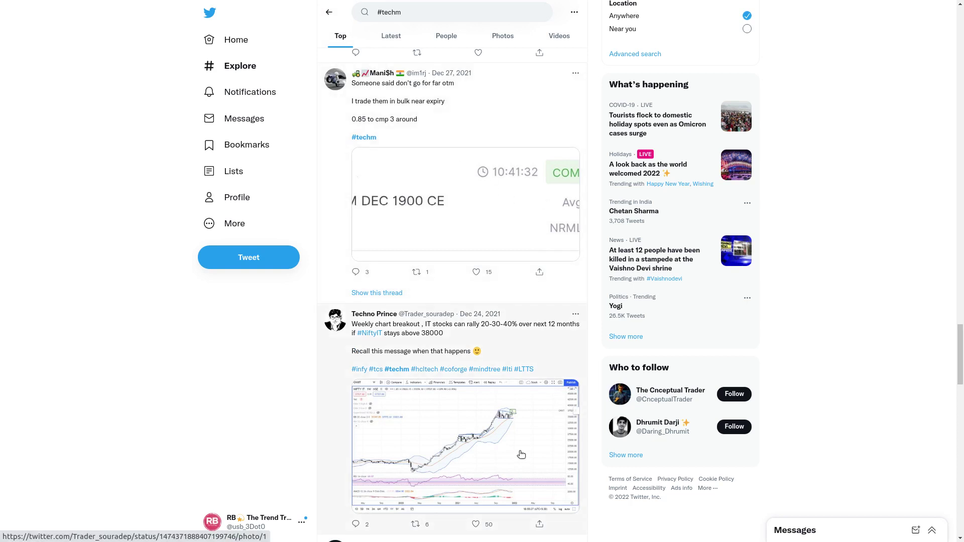
scroll(520, 454, "down", 5)
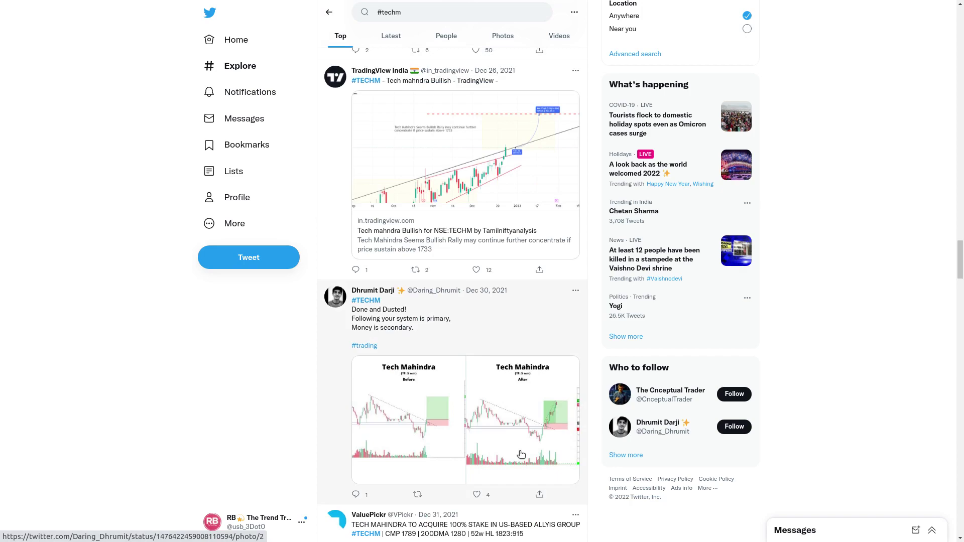
scroll(521, 455, "down", 5)
scroll(520, 455, "up", 5)
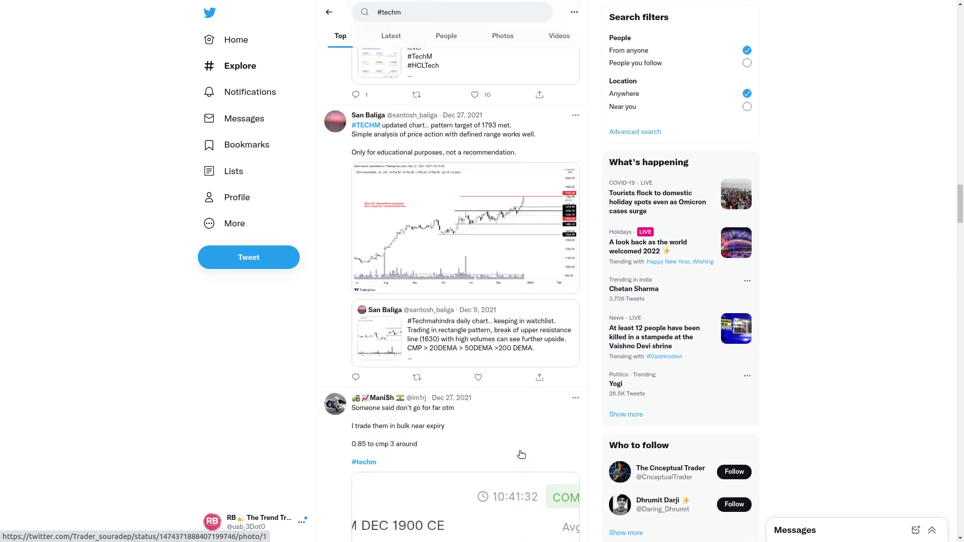
scroll(520, 454, "up", 5)
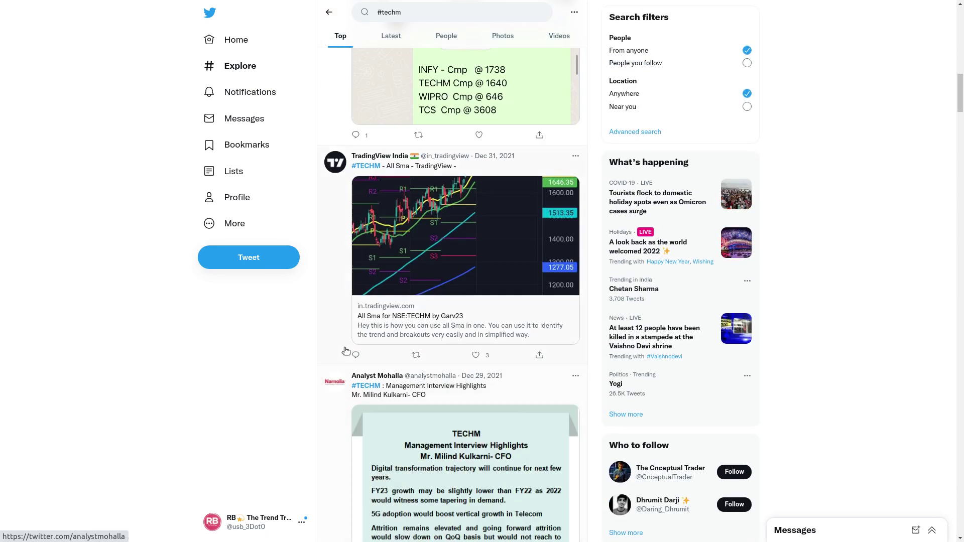
- Show the Latest tweets for #techm instead of Top
left_click(391, 37)
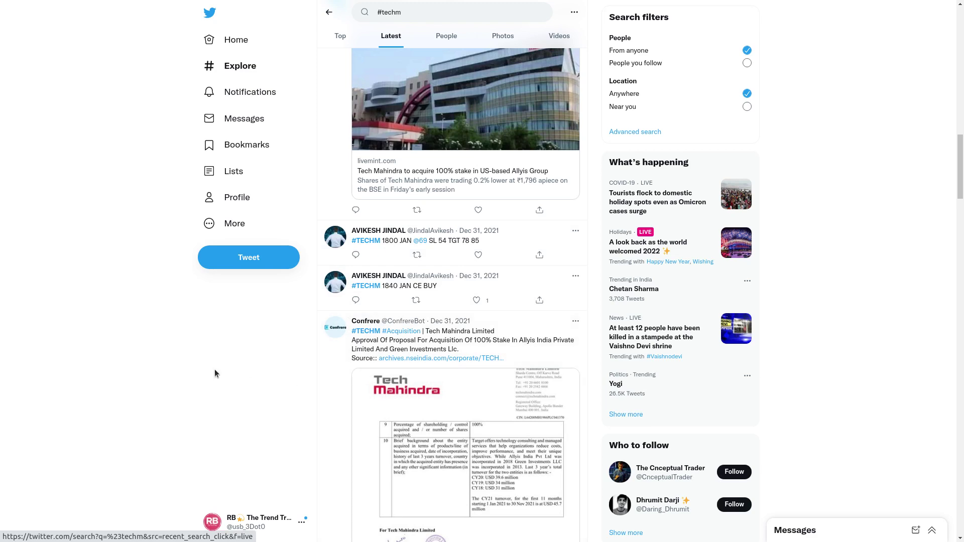
scroll(215, 370, "down", 5)
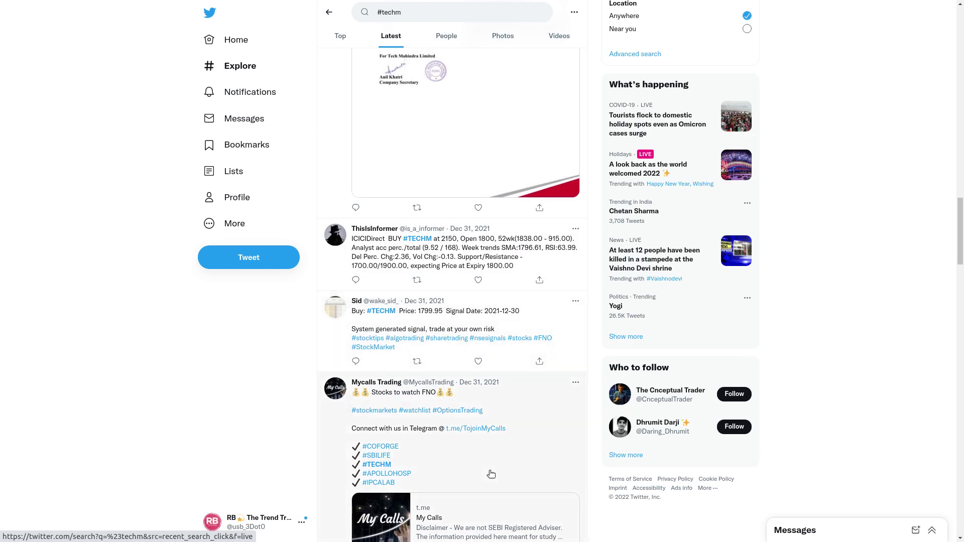
scroll(490, 474, "down", 5)
scroll(490, 474, "down", 1)
scroll(491, 474, "down", 5)
scroll(490, 474, "down", 1)
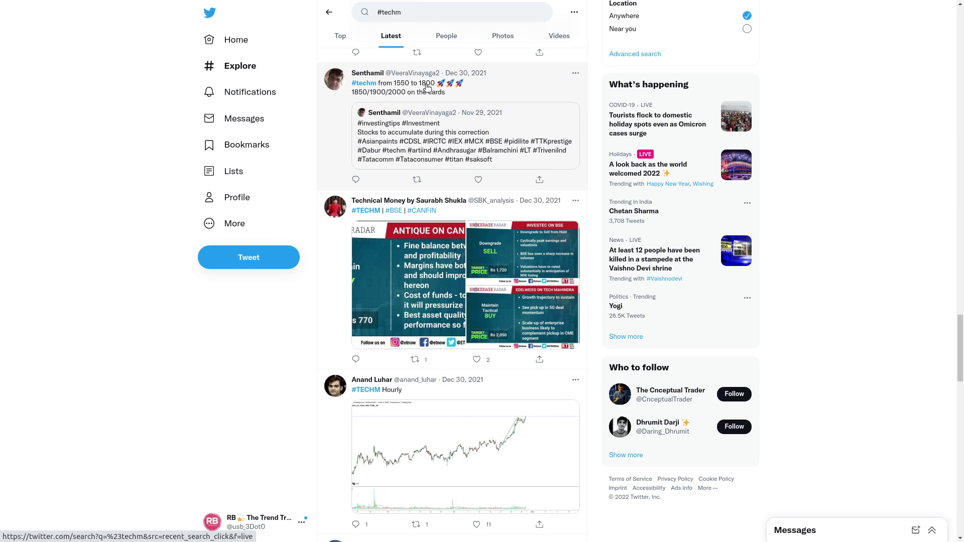
- Open the #techm tweet about the move from 1550 to 1800
left_click(501, 94)
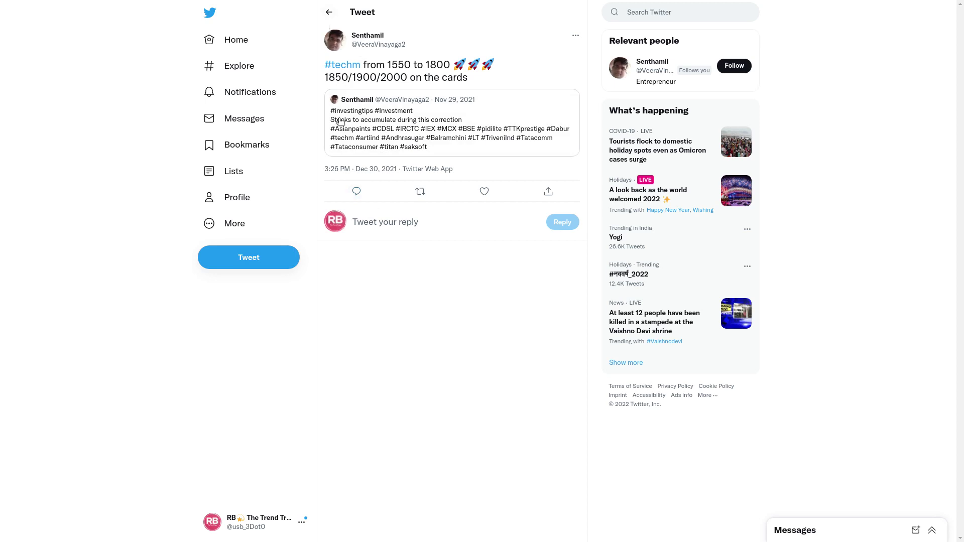
left_click(357, 191)
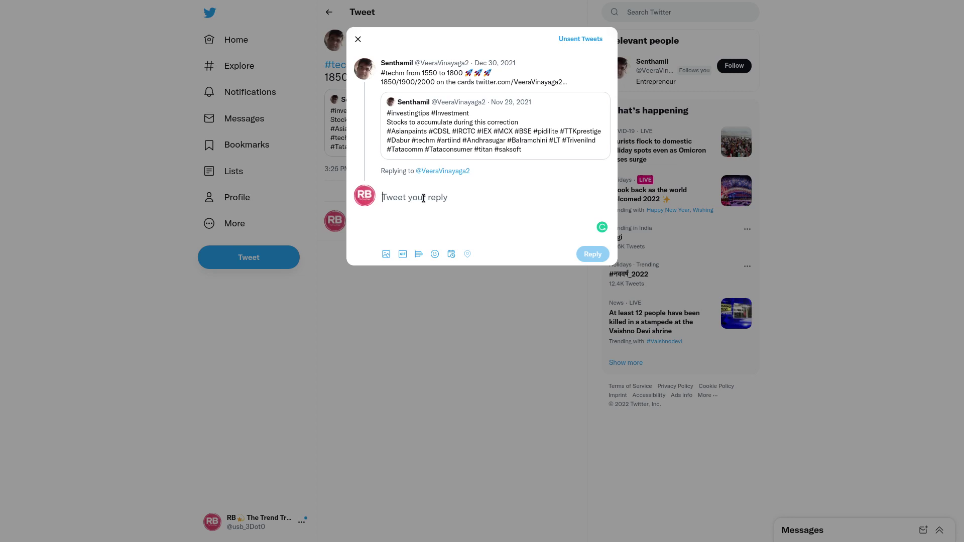
type("@")
type("tiko")
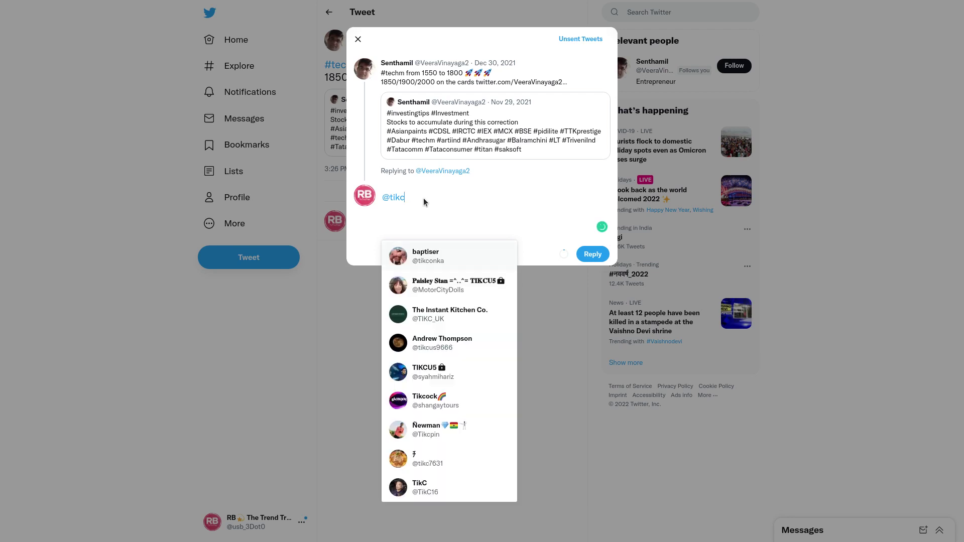
key("BackSpace")
key("BackSpace")
type("c")
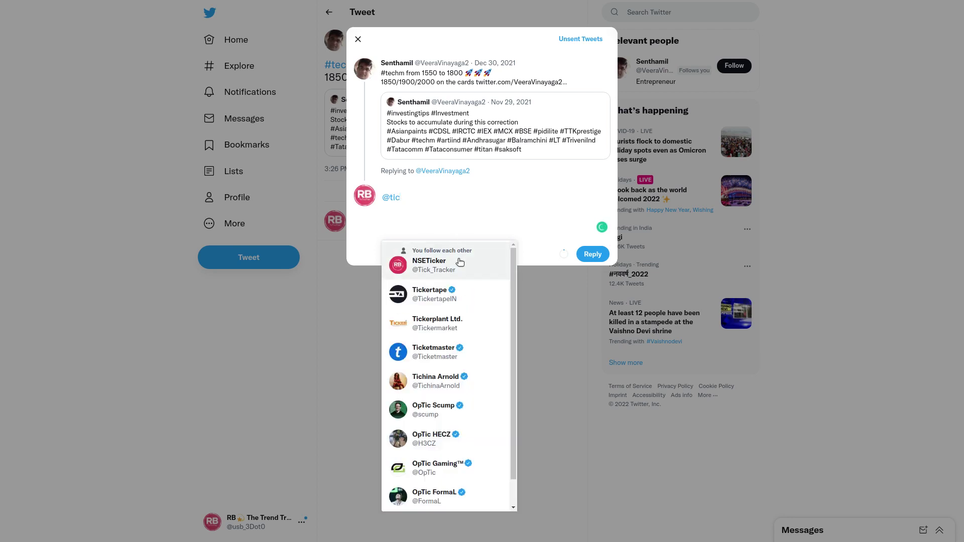
left_click(460, 262)
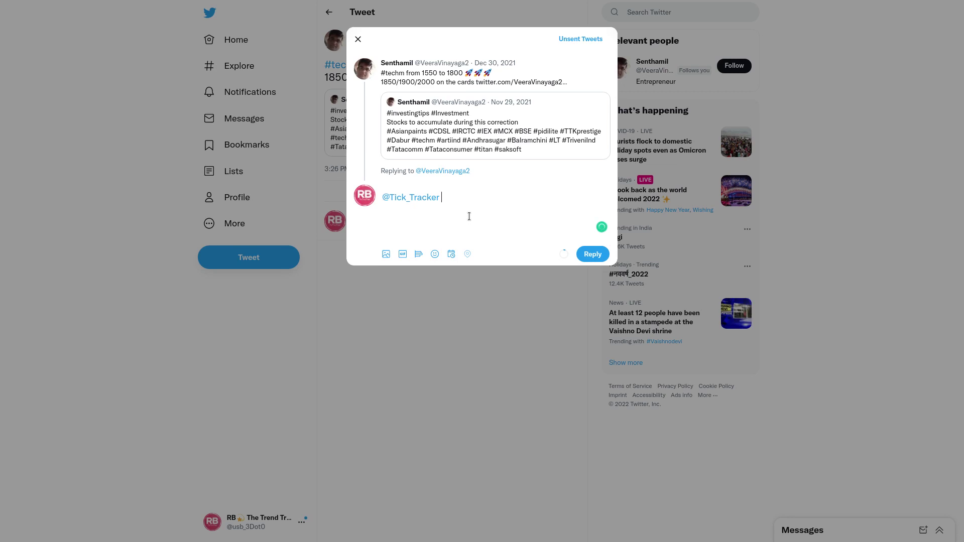
type("#")
type("techm")
type("1800")
key("BackSpace")
key("BackSpace")
key("BackSpace")
key("BackSpace")
type("2000")
left_click(597, 254)
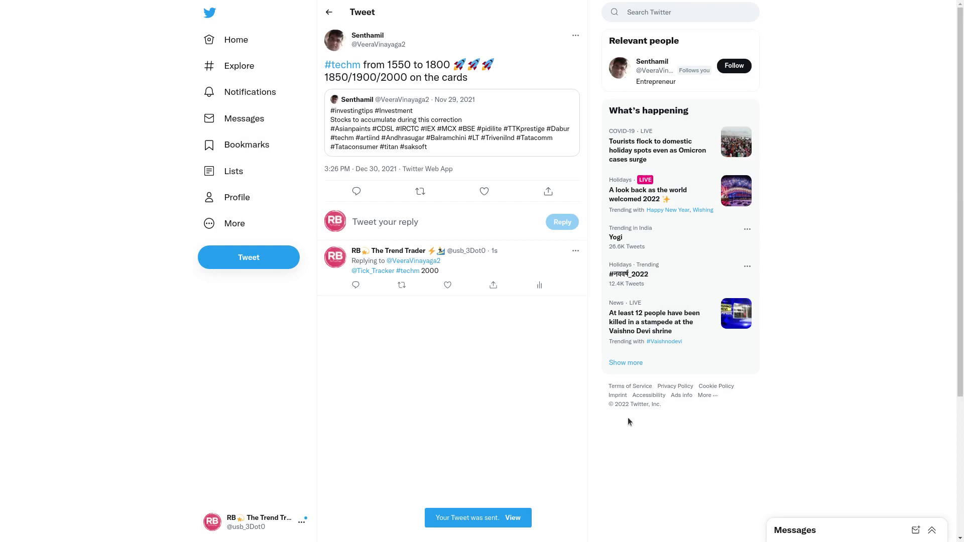
- Open the posted reply's thread showing NSETicker's 'Alert added' for #techm at 2000.0
left_click(477, 265)
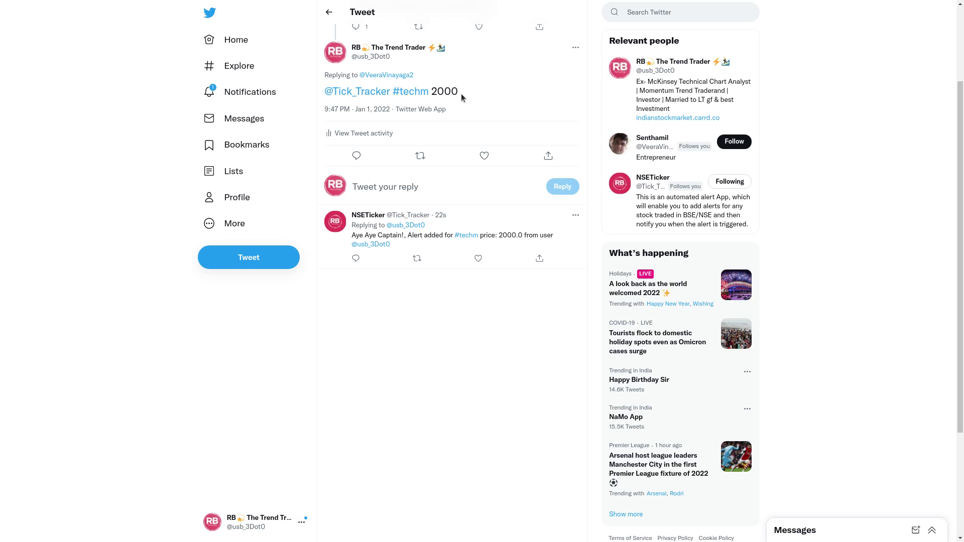
left_click(962, 29)
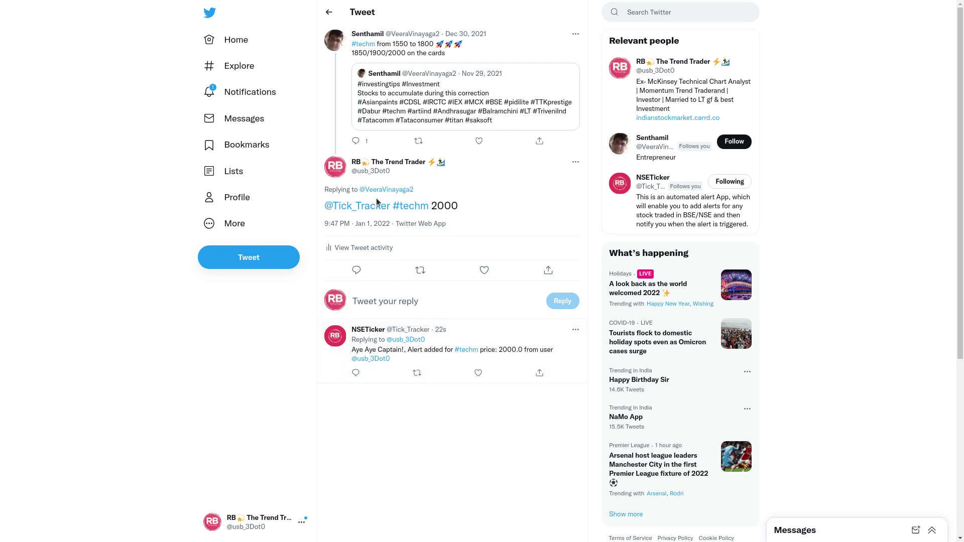
- Search #coforge and show its Latest results down to Silent_Trader's chart tweet
left_click(649, 15)
type("#co")
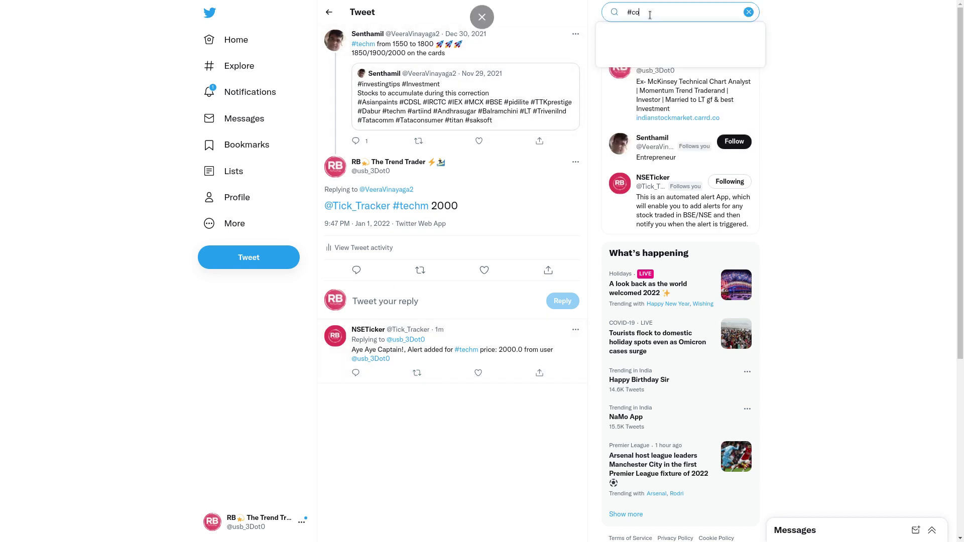
type("forge")
key("Return")
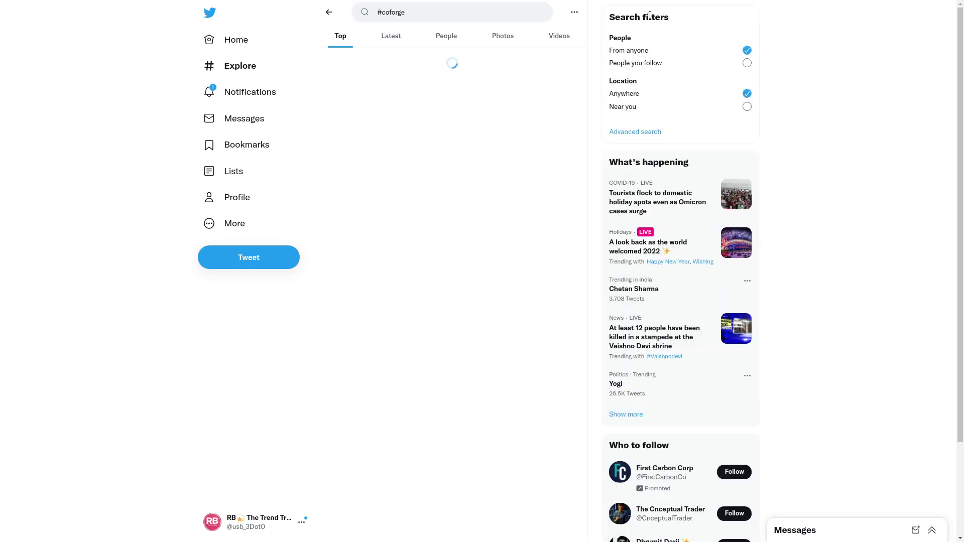
left_click(391, 35)
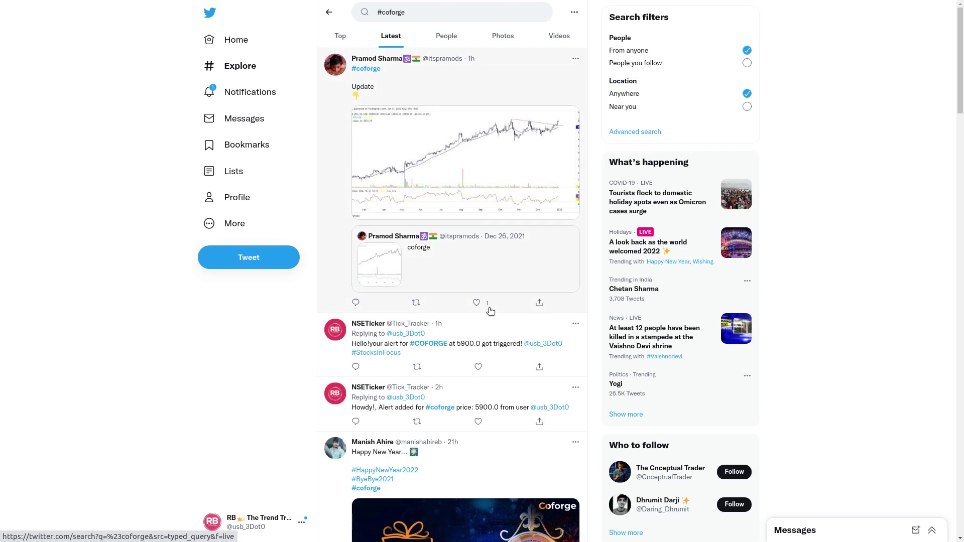
scroll(490, 311, "down", 5)
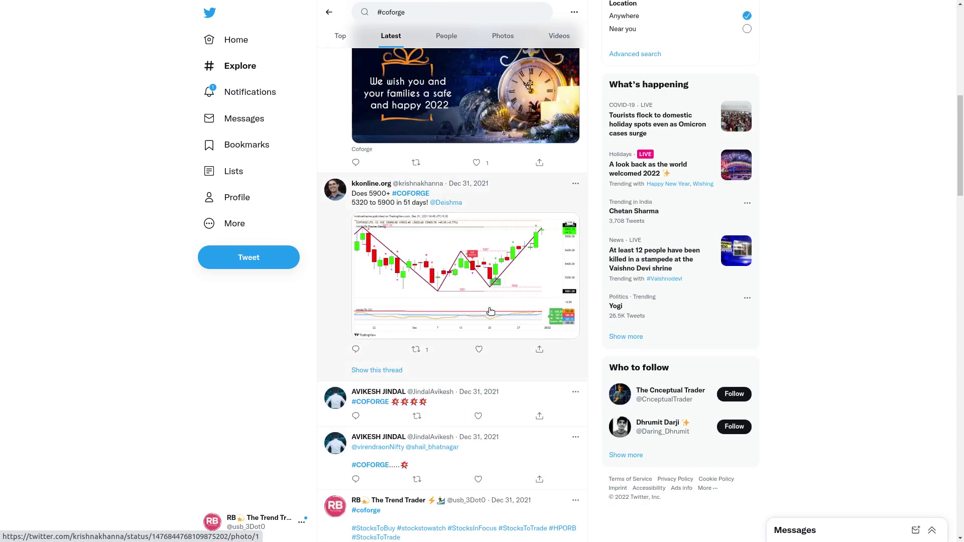
scroll(490, 311, "down", 5)
scroll(490, 311, "down", 3)
scroll(490, 312, "down", 3)
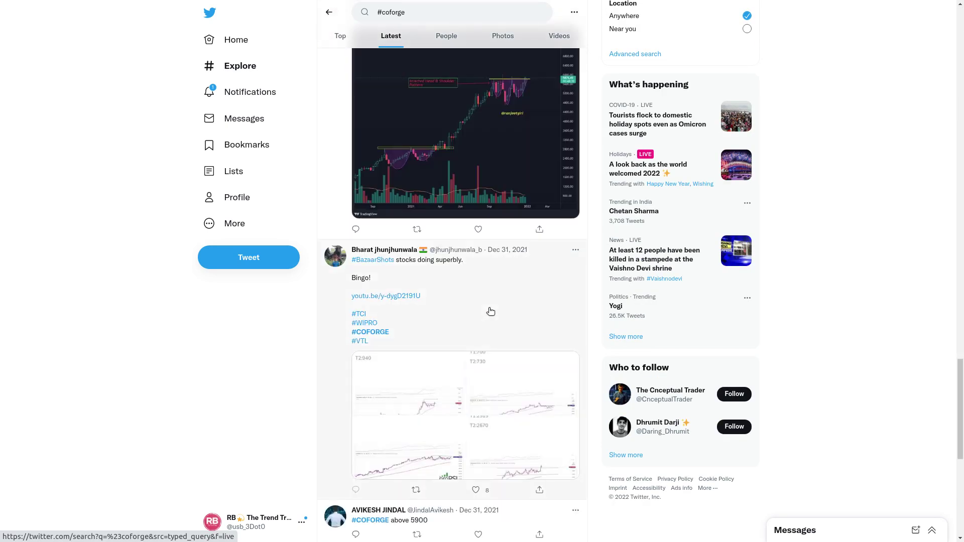
scroll(491, 311, "down", 5)
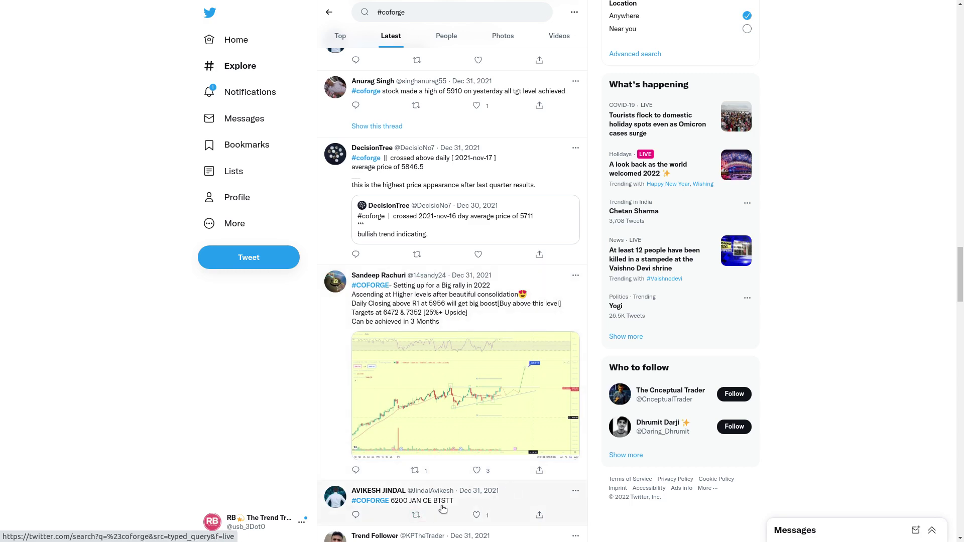
scroll(443, 509, "down", 5)
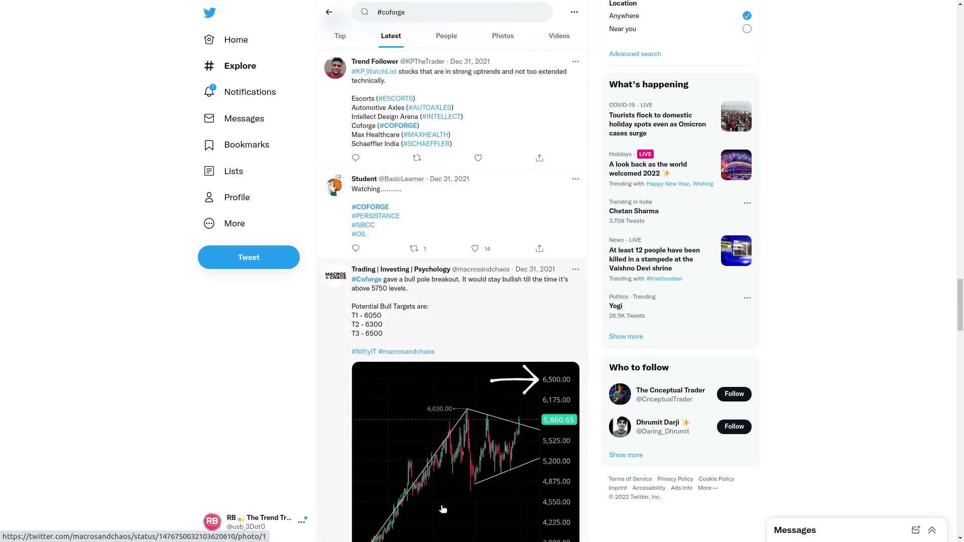
scroll(443, 510, "down", 3)
scroll(443, 509, "down", 2)
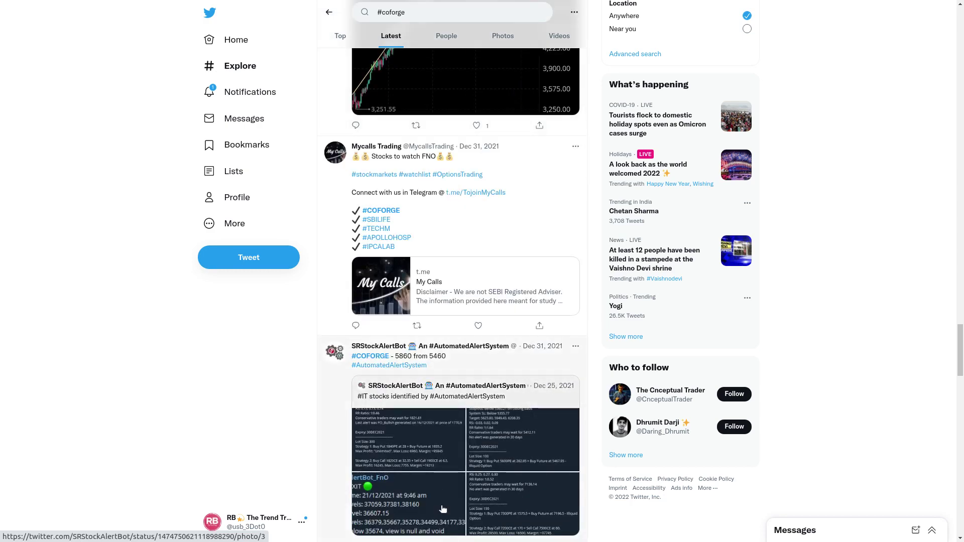
scroll(443, 510, "down", 3)
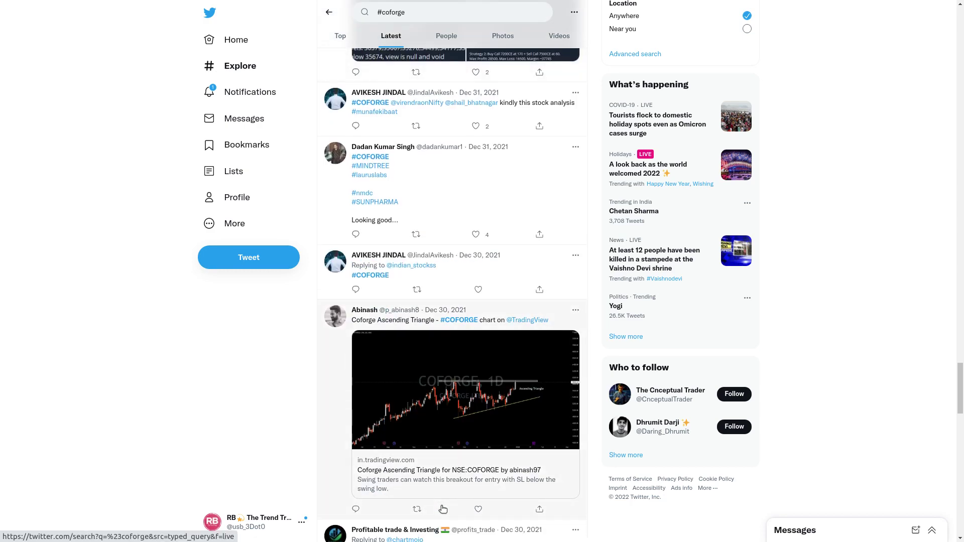
scroll(443, 509, "down", 5)
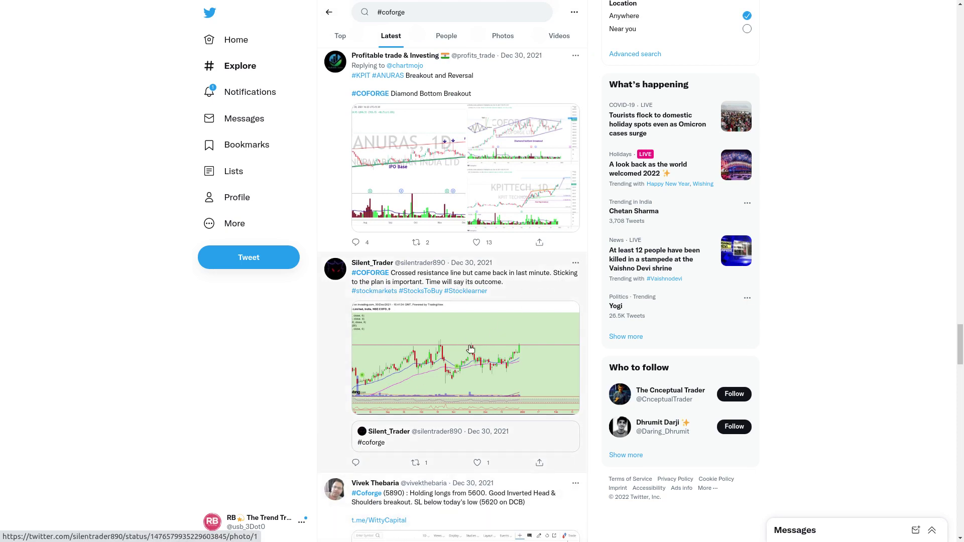
- View Silent_Trader's Coforge chart full-size and start a reply in the side panel
left_click(490, 301)
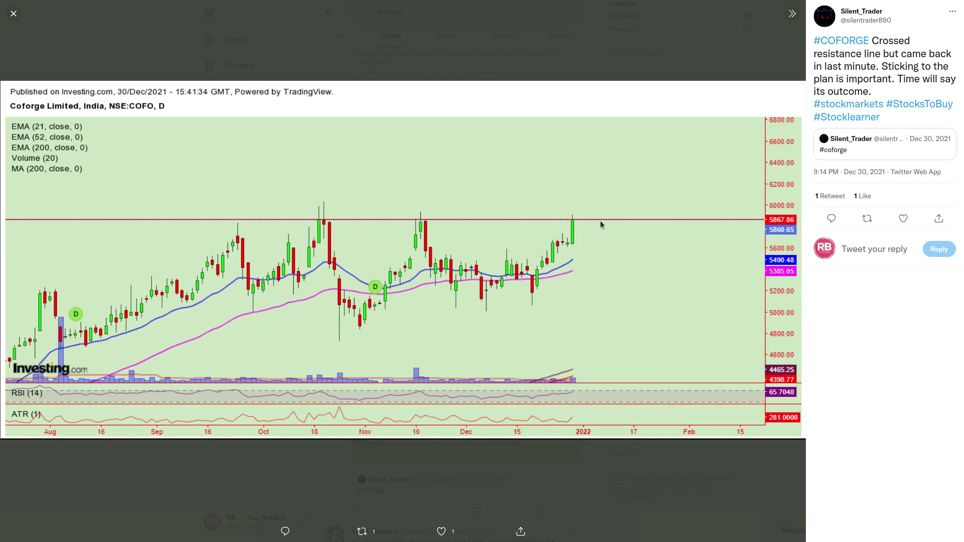
left_click(878, 249)
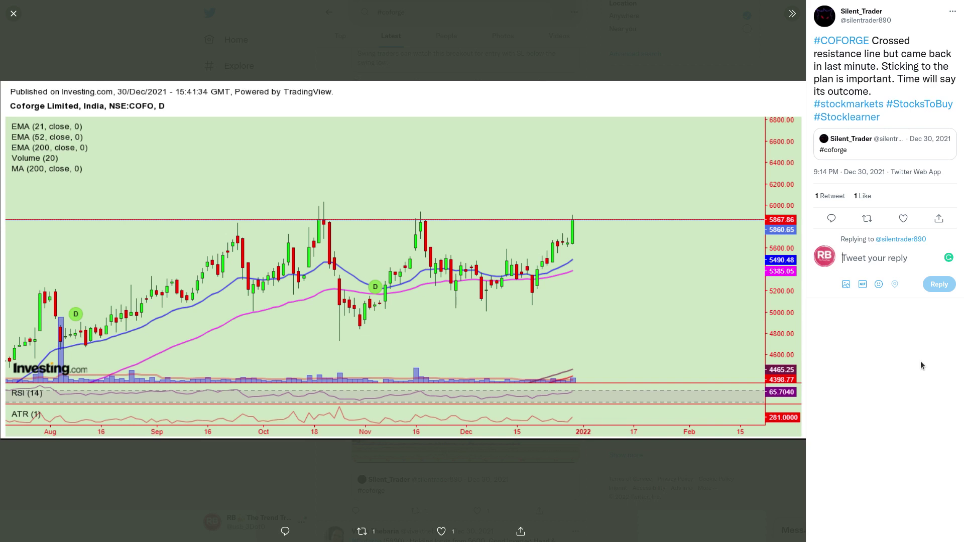
type("@tick")
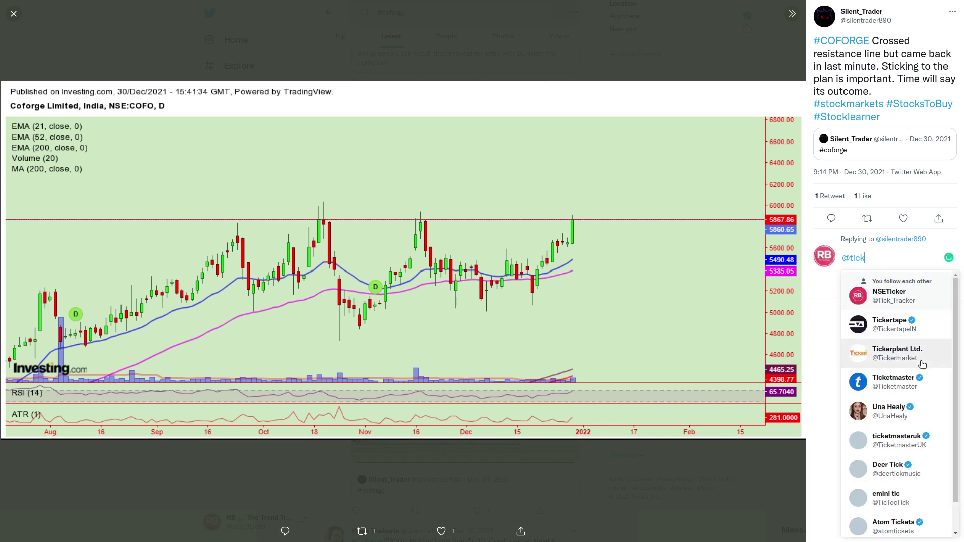
key("Return")
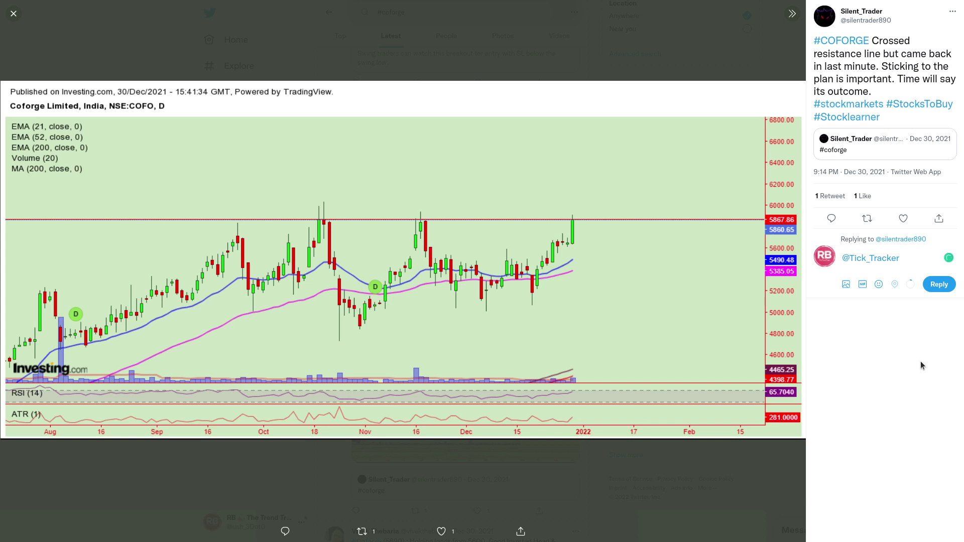
type("#coforge")
key("Return")
type("5900")
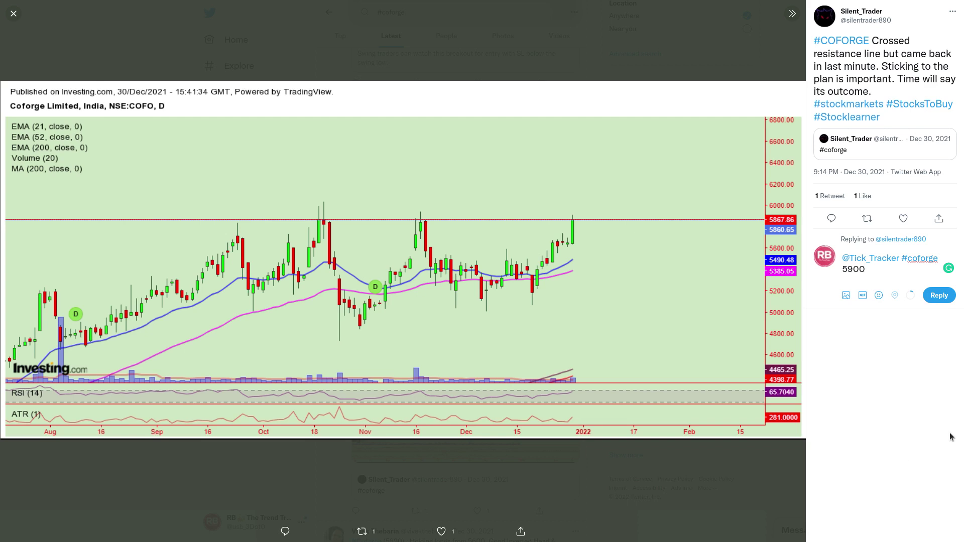
left_click(938, 296)
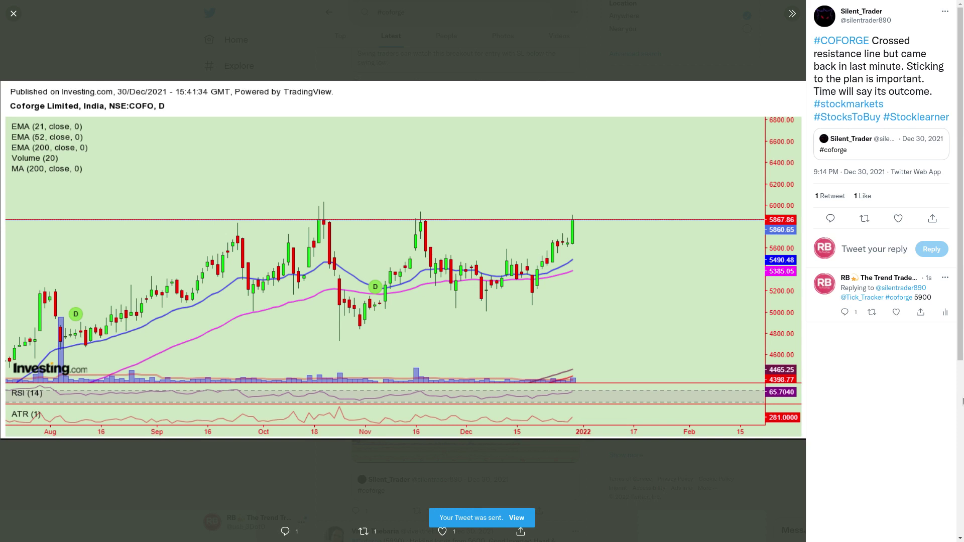
- Open the 5900 reply's page showing NSETicker's 'alert already exists' response
left_click(941, 295)
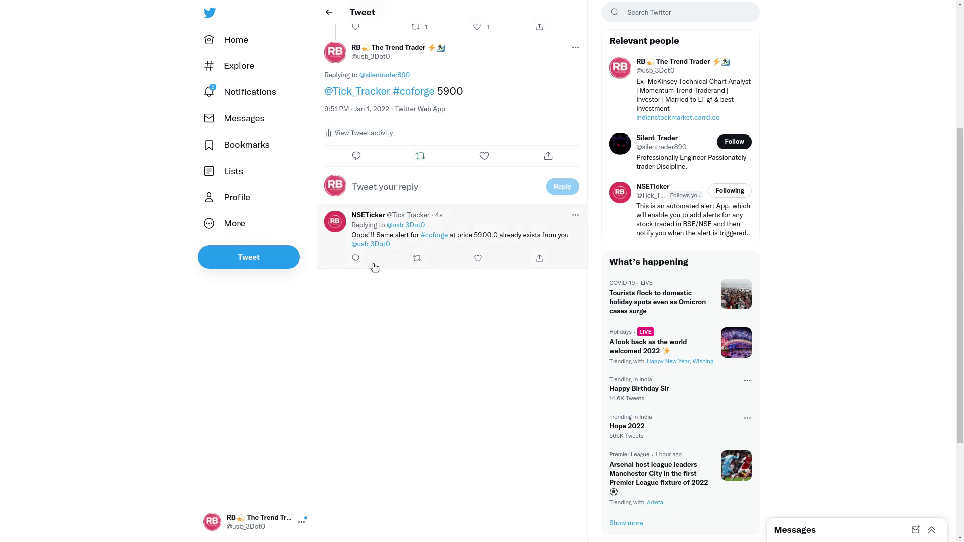
left_click(359, 261)
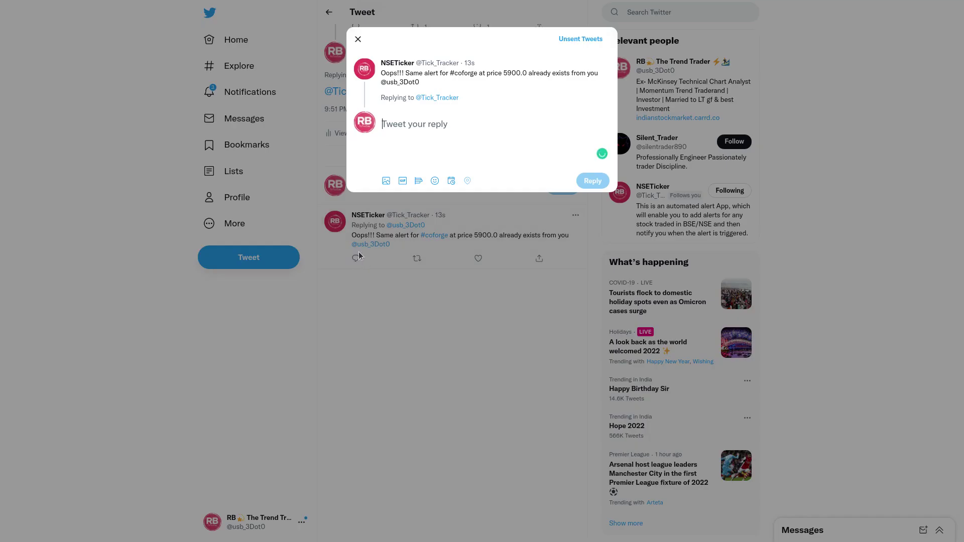
left_click(357, 39)
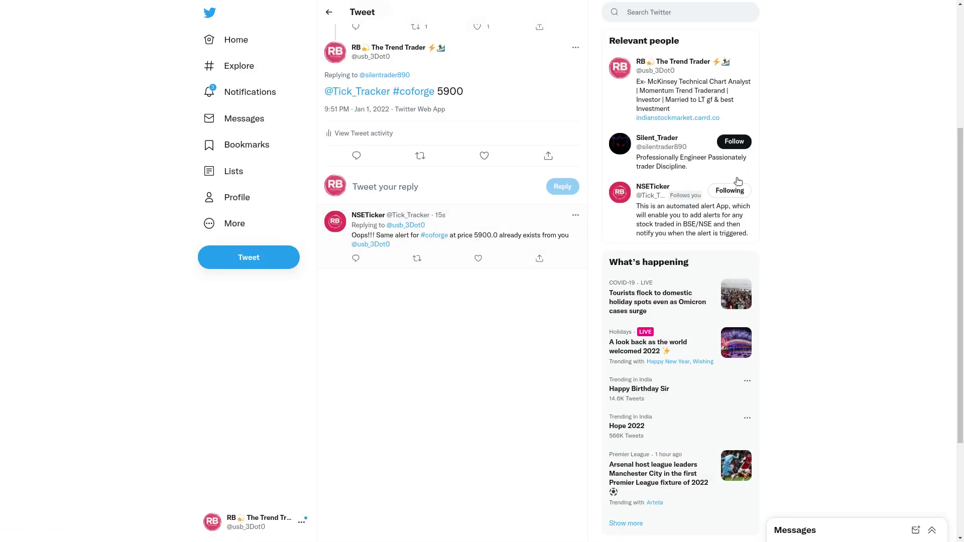
left_click(576, 47)
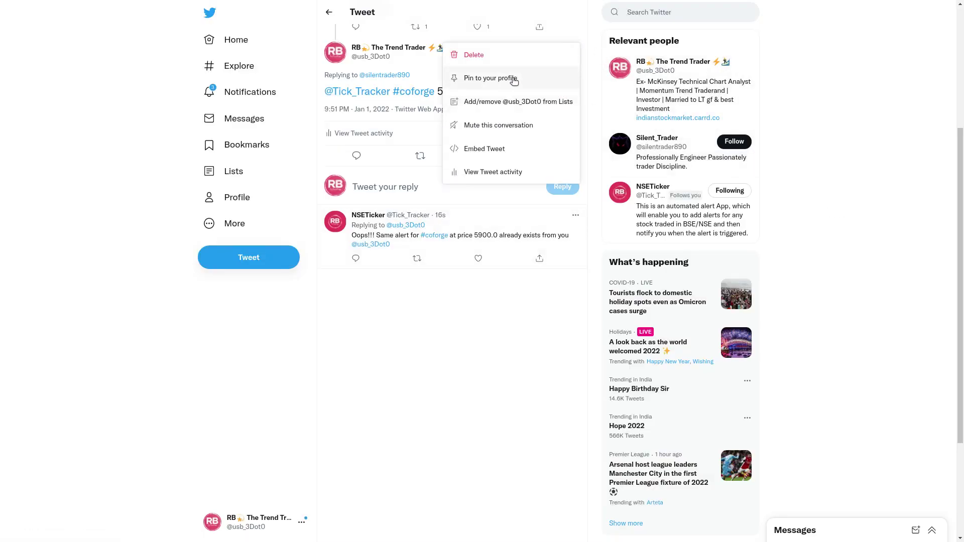
left_click(472, 54)
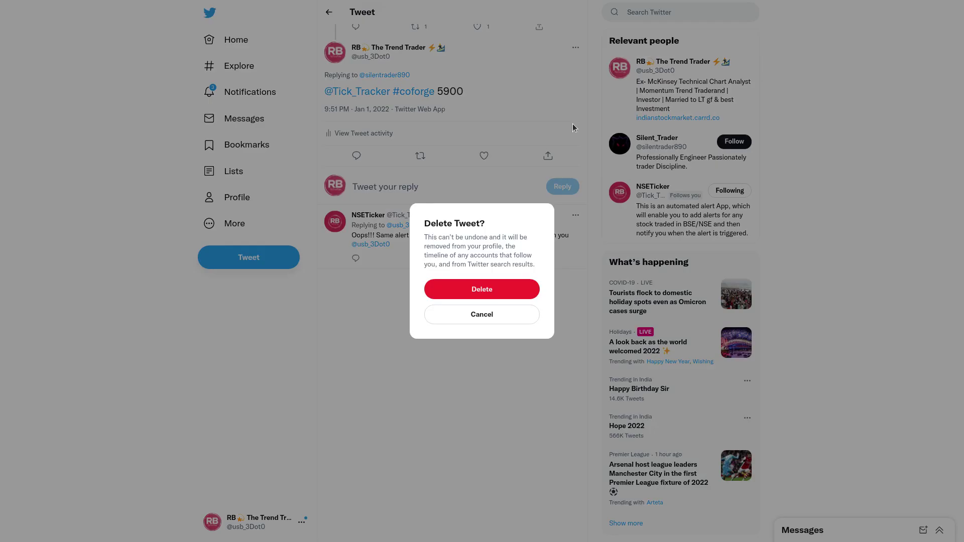
left_click(498, 290)
left_click(853, 249)
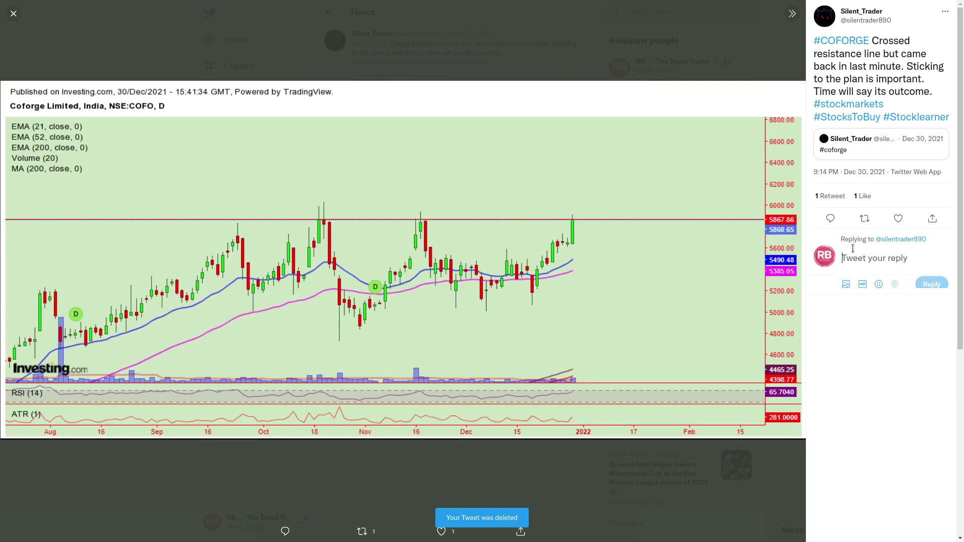
type("@coforge 585")
key("BackSpace")
key("BackSpace")
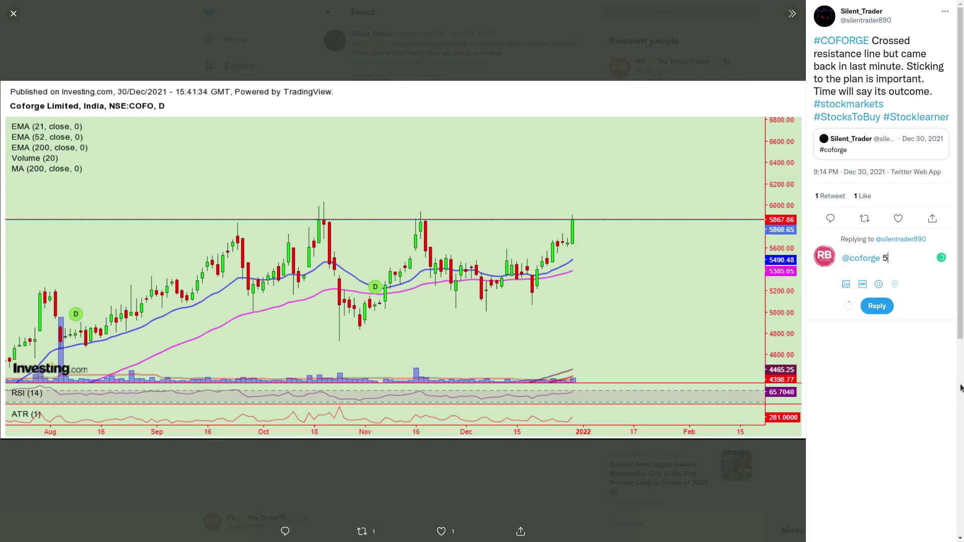
type("890")
type(" #")
key("BackSpace")
key("BackSpace")
key("ctrl+a")
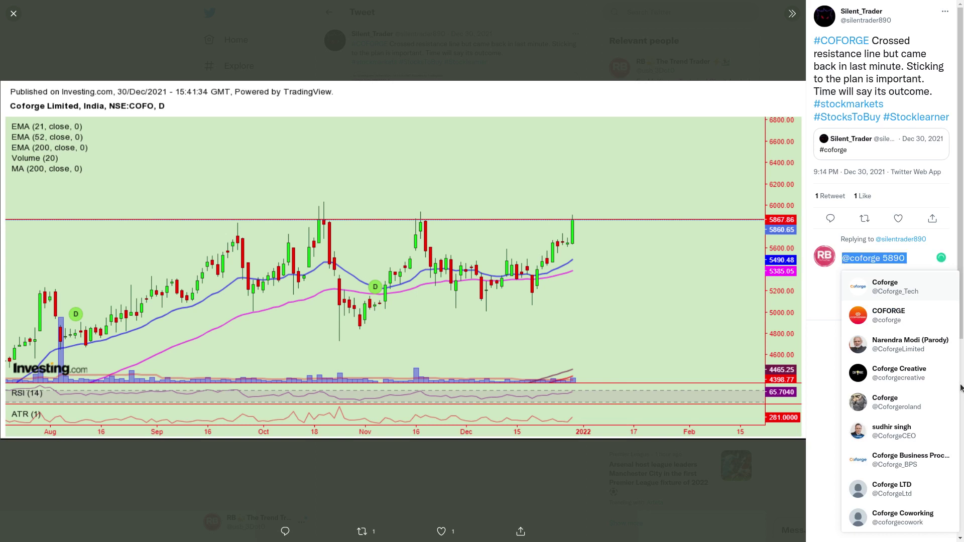
type("@tick_")
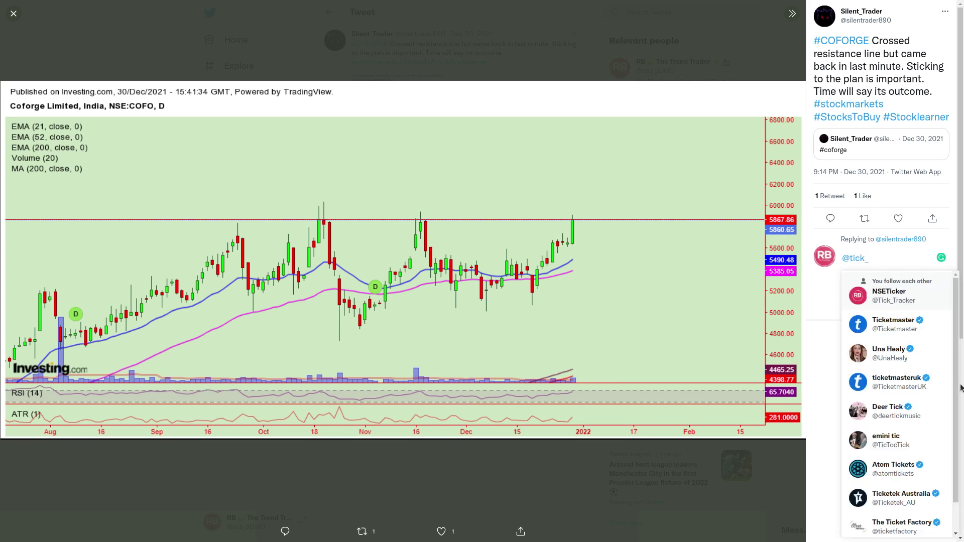
key("Return")
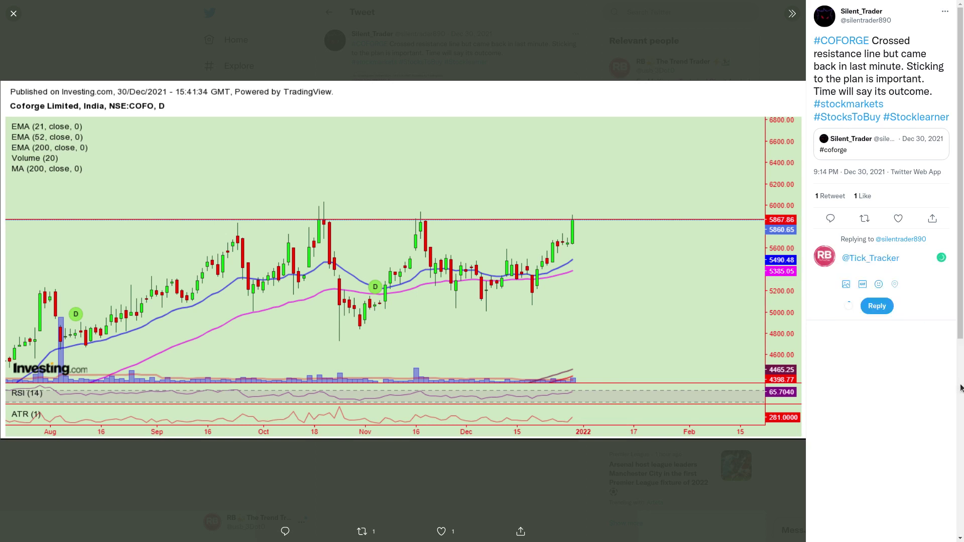
type("#cofor")
key("Return")
type("5890")
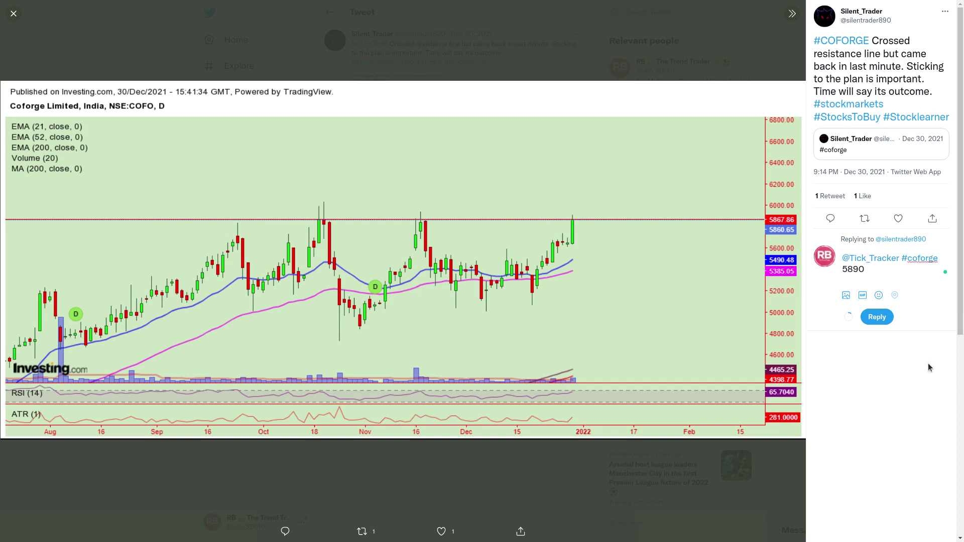
left_click(878, 317)
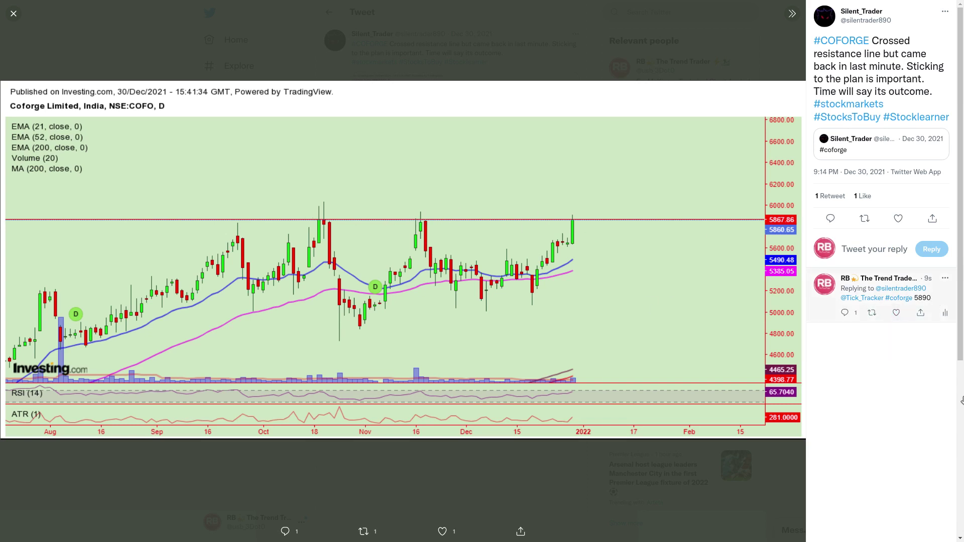
- View the 5890 reply's page with NSETicker's alert-added and alert-triggered confirmations, then switch windows
left_click(934, 298)
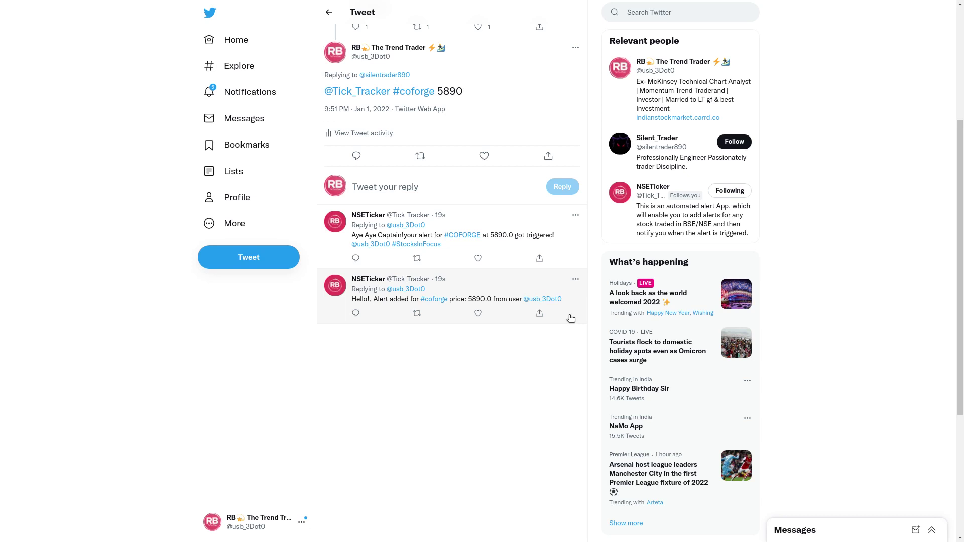
key("alt+Tab")
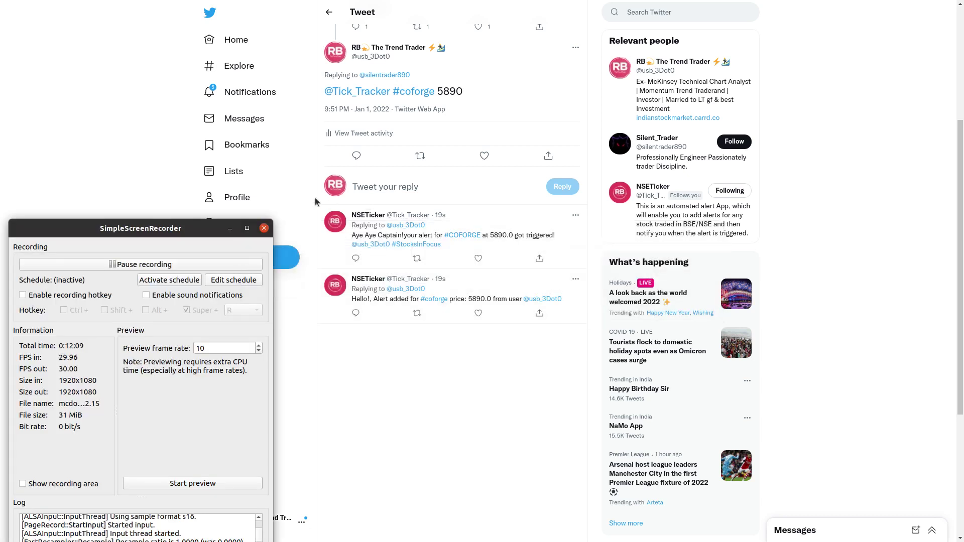